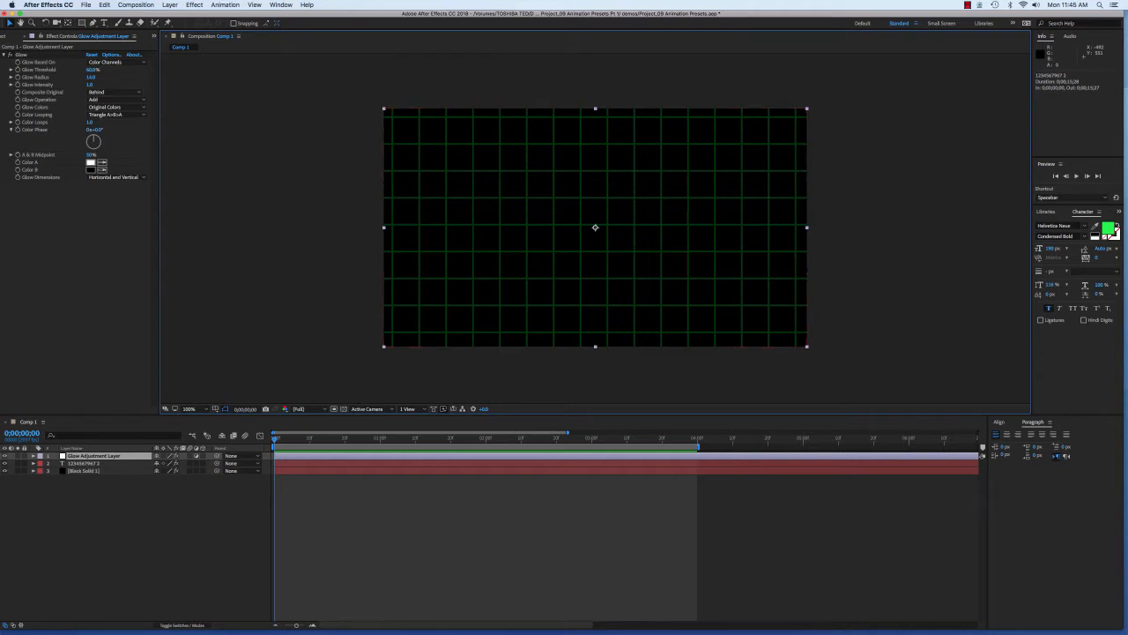
# Preview the animation up to 0;00;02;20 and expand the Text properties of the number text layer.
pyautogui.press('pagedown')
pyautogui.press('space')
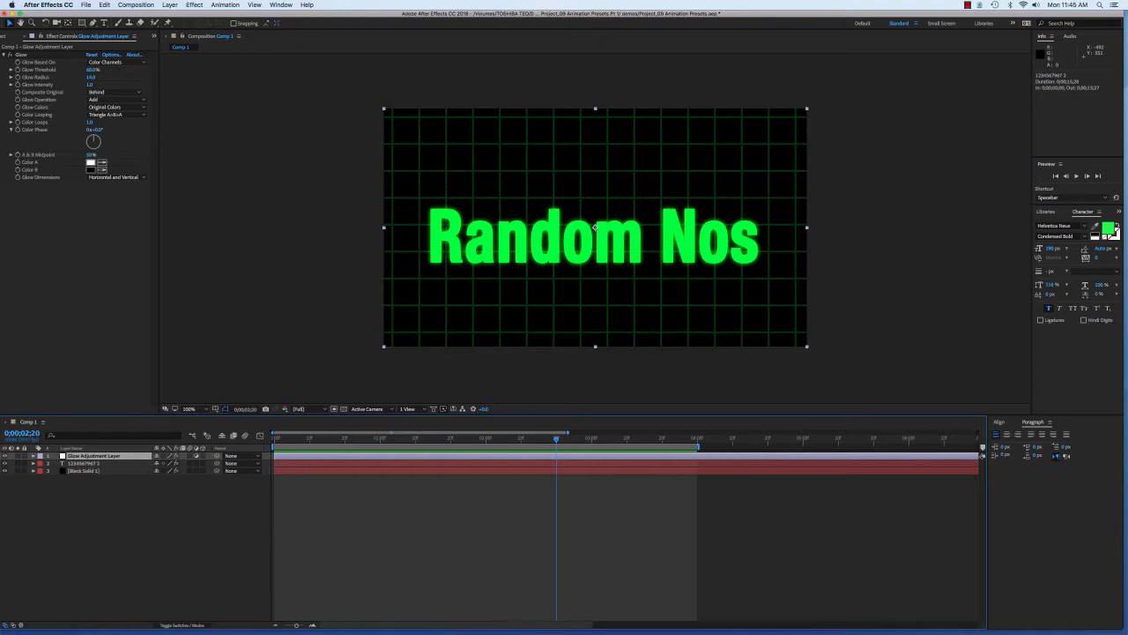
pyautogui.click(48, 467)
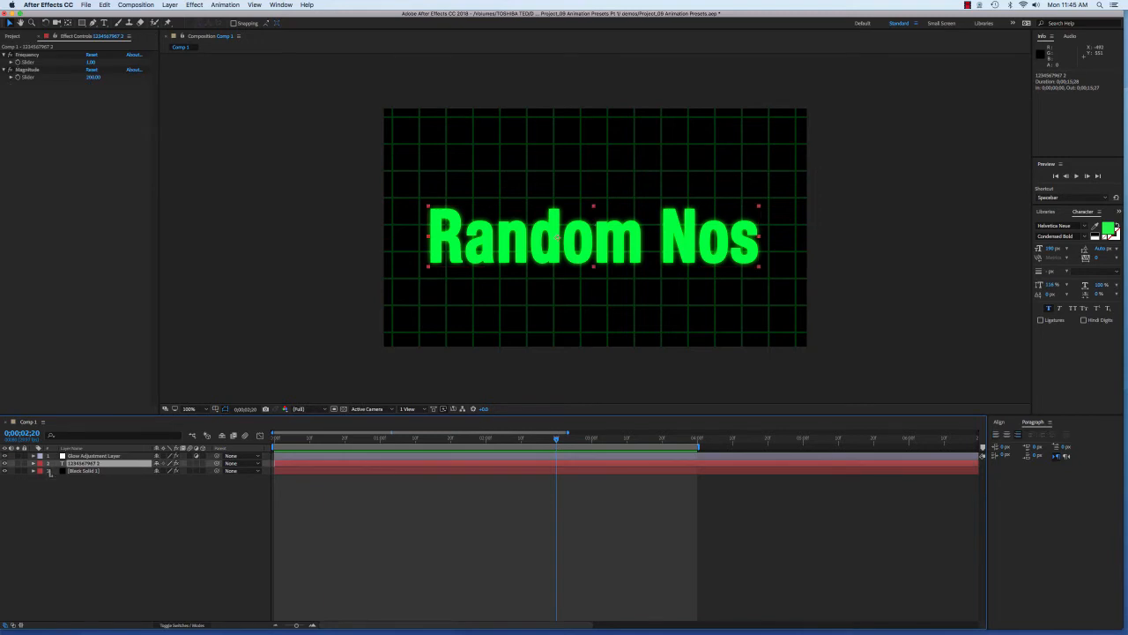
pyautogui.click(33, 462)
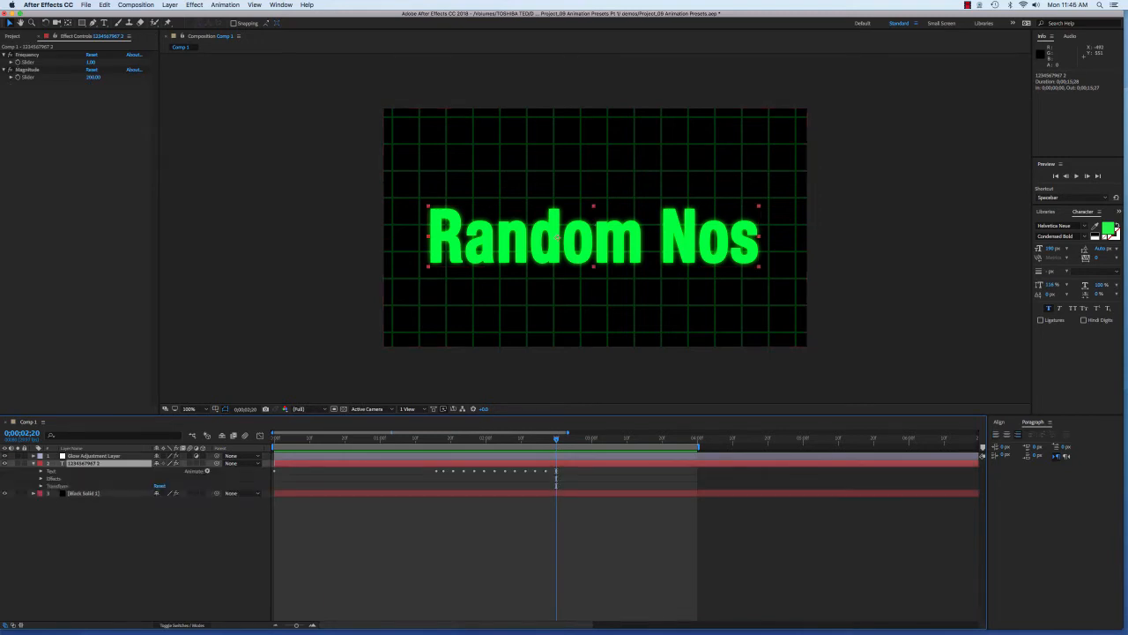
pyautogui.click(41, 471)
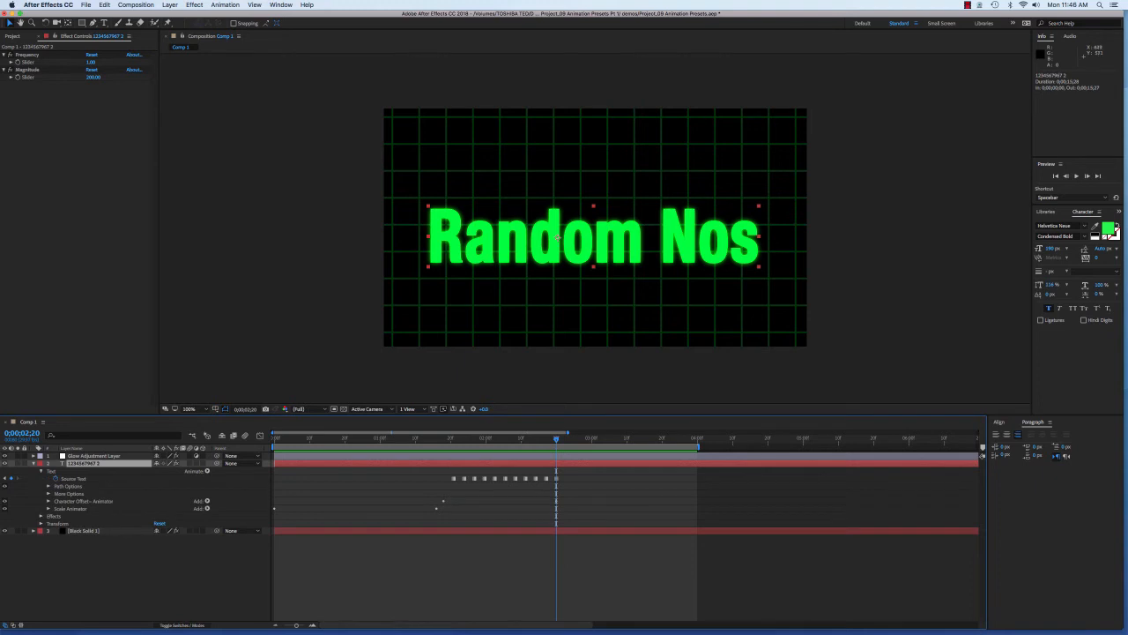
# Step frame by frame back and forth across the Source Text keyframes up to 0;00;02;20 to examine how the numbers change into the title.
pyautogui.press('pageup')
pyautogui.press('pageup')
pyautogui.press('pageup')
pyautogui.press('pageup')
pyautogui.press('pageup')
pyautogui.press('pageup')
pyautogui.press('pageup')
pyautogui.press('pageup')
pyautogui.press('pageup')
pyautogui.press('pageup')
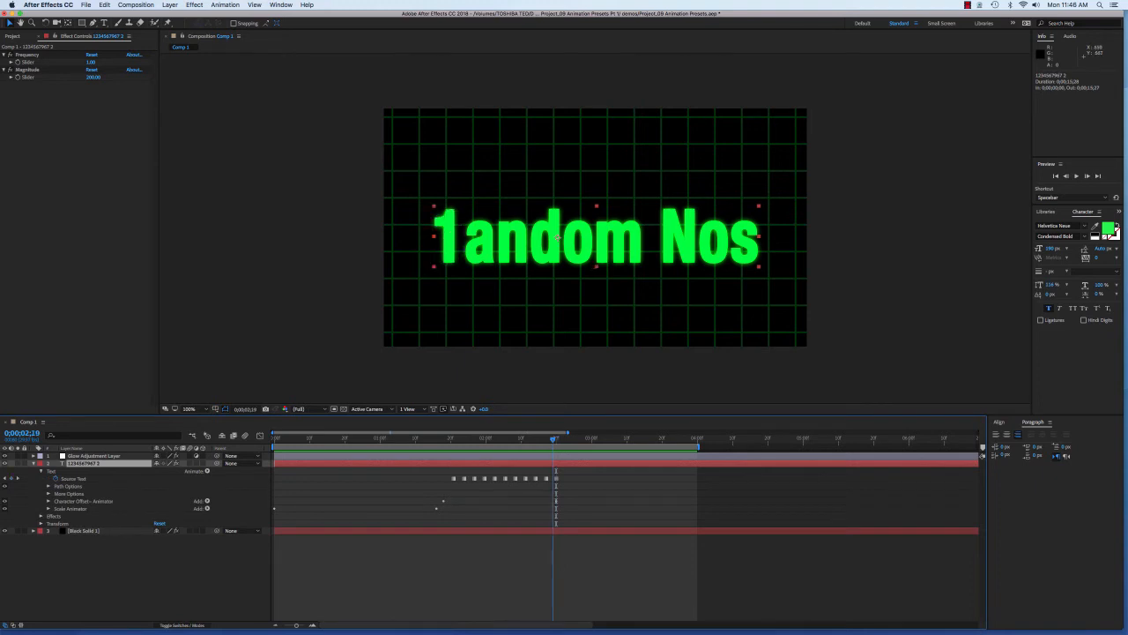
pyautogui.press('pagedown')
pyautogui.press('pagedown')
pyautogui.press('pagedown')
pyautogui.press('pagedown')
pyautogui.press('pagedown')
pyautogui.press('pagedown')
pyautogui.press('pagedown')
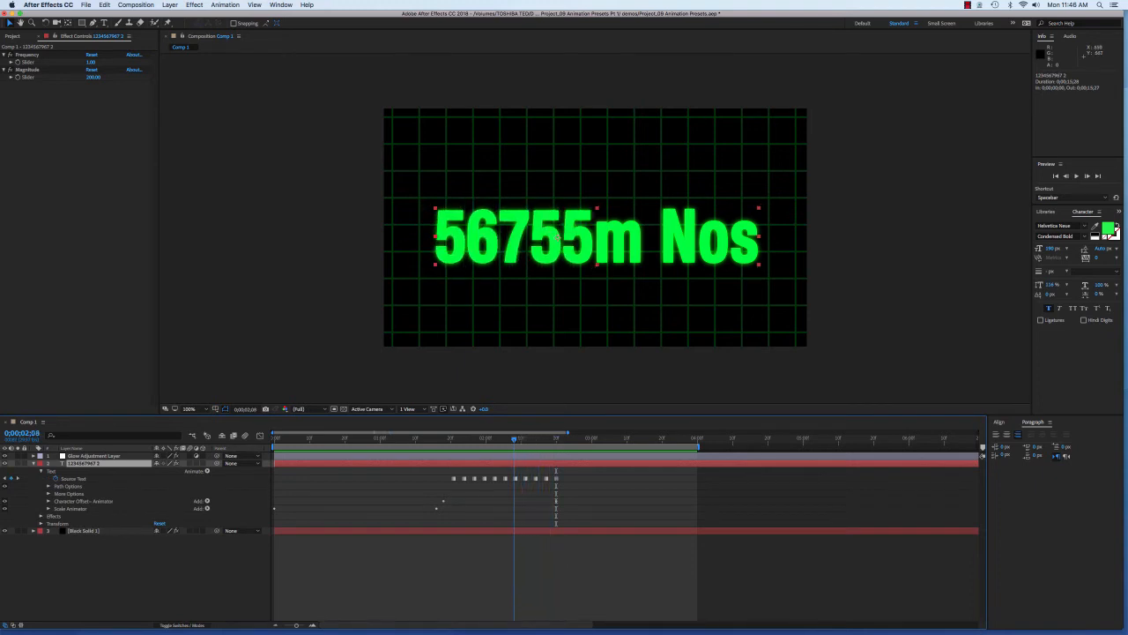
pyautogui.press('pagedown')
pyautogui.press('pagedown')
pyautogui.press('pagedown')
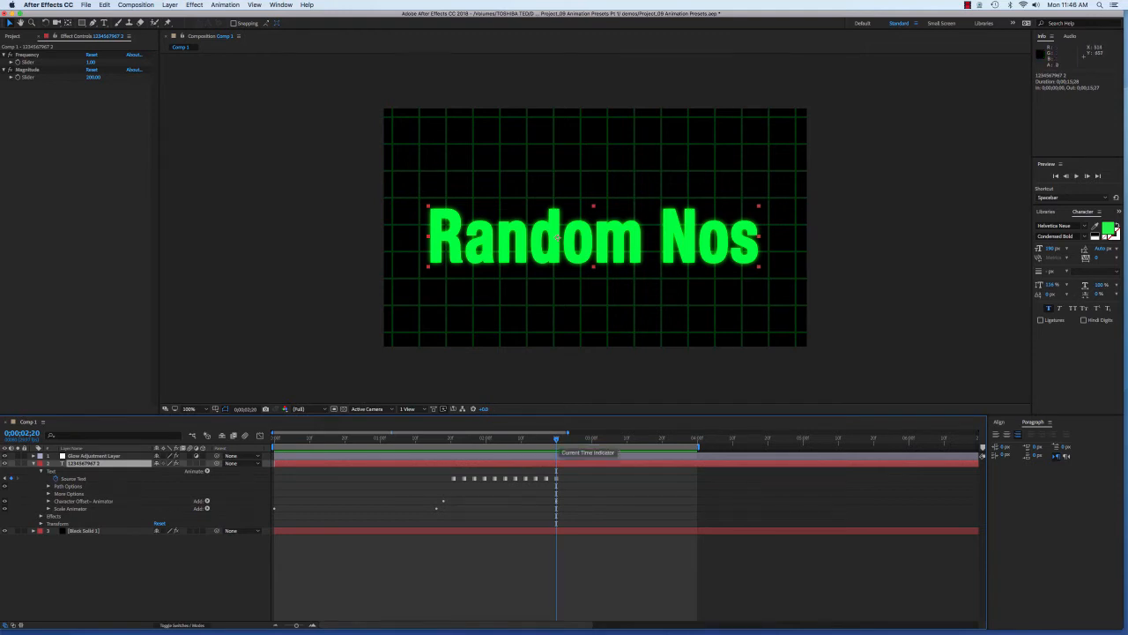
pyautogui.press('pageup')
pyautogui.press('pageup')
pyautogui.press('pageup')
pyautogui.press('pageup')
pyautogui.press('pageup')
pyautogui.press('pageup')
pyautogui.press('pageup')
pyautogui.press('pageup')
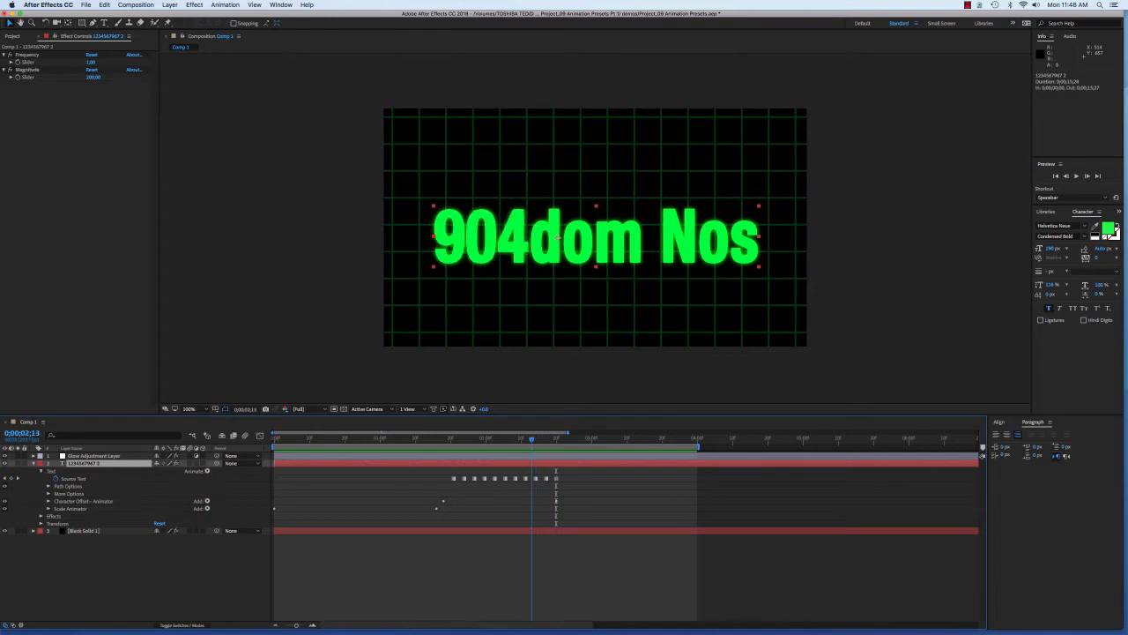
pyautogui.press('pagedown')
pyautogui.press('pagedown')
pyautogui.press('pagedown')
pyautogui.press('pagedown')
pyautogui.press('pagedown')
pyautogui.press('pagedown')
pyautogui.press('pagedown')
pyautogui.press('pagedown')
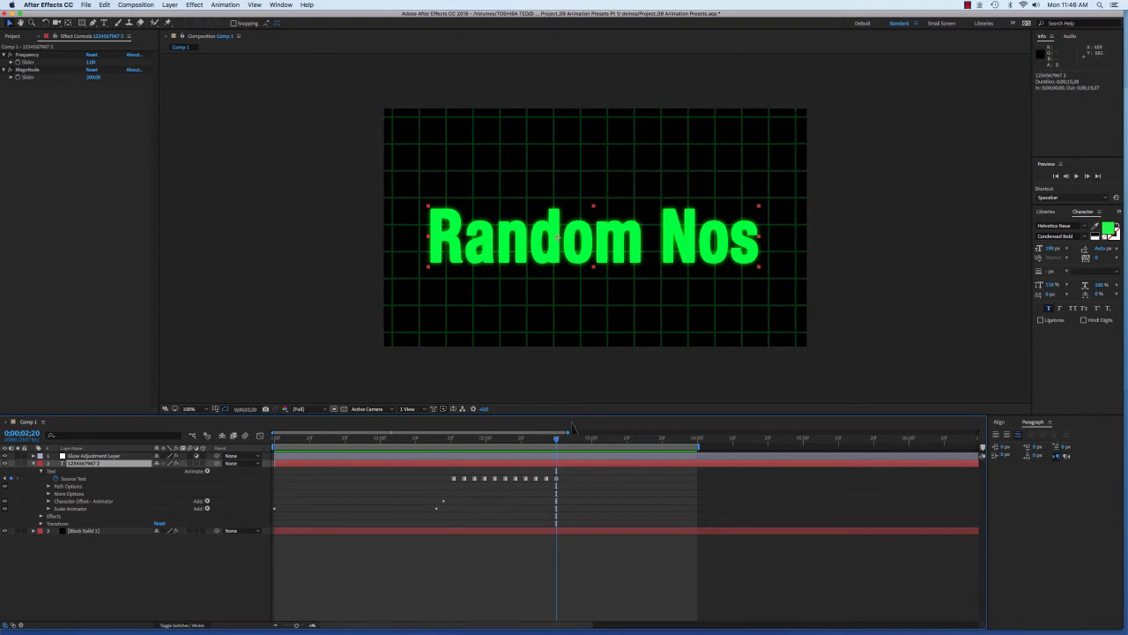
pyautogui.press('space')
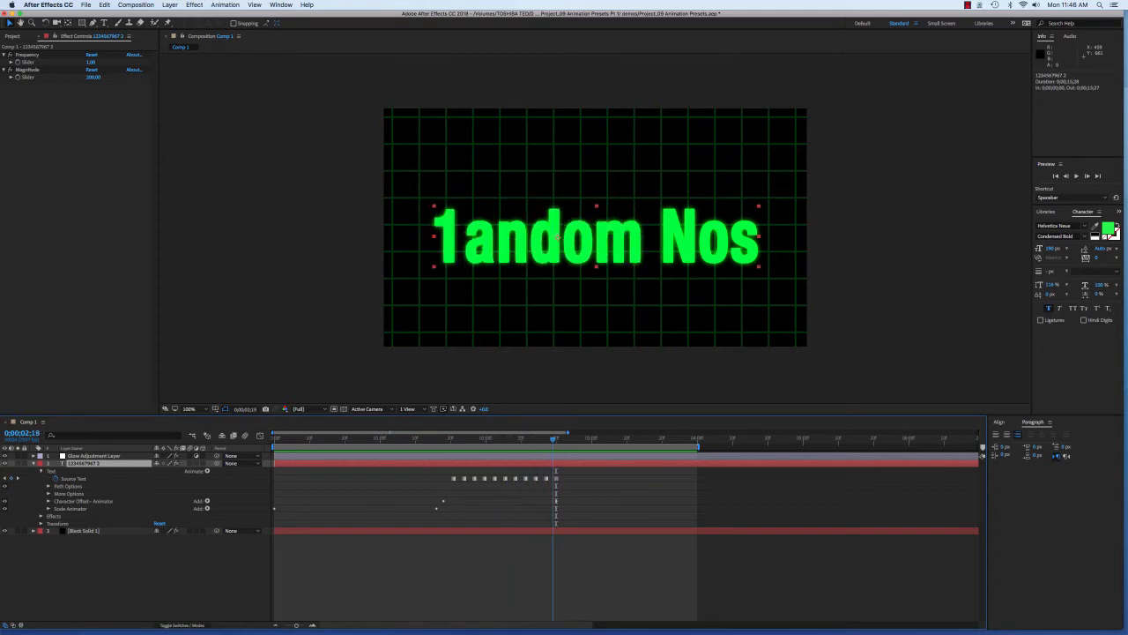
pyautogui.press('space')
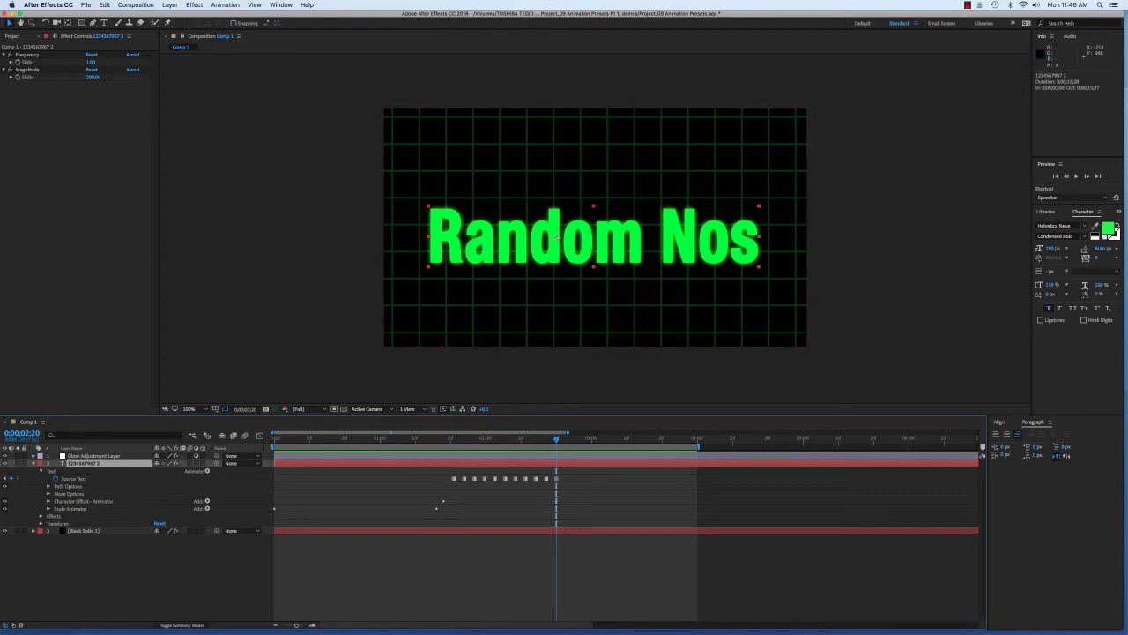
# Expand the Character Offset animator and reveal the expression on its Character Offset property at 0;00;01;16.
pyautogui.click(48, 500)
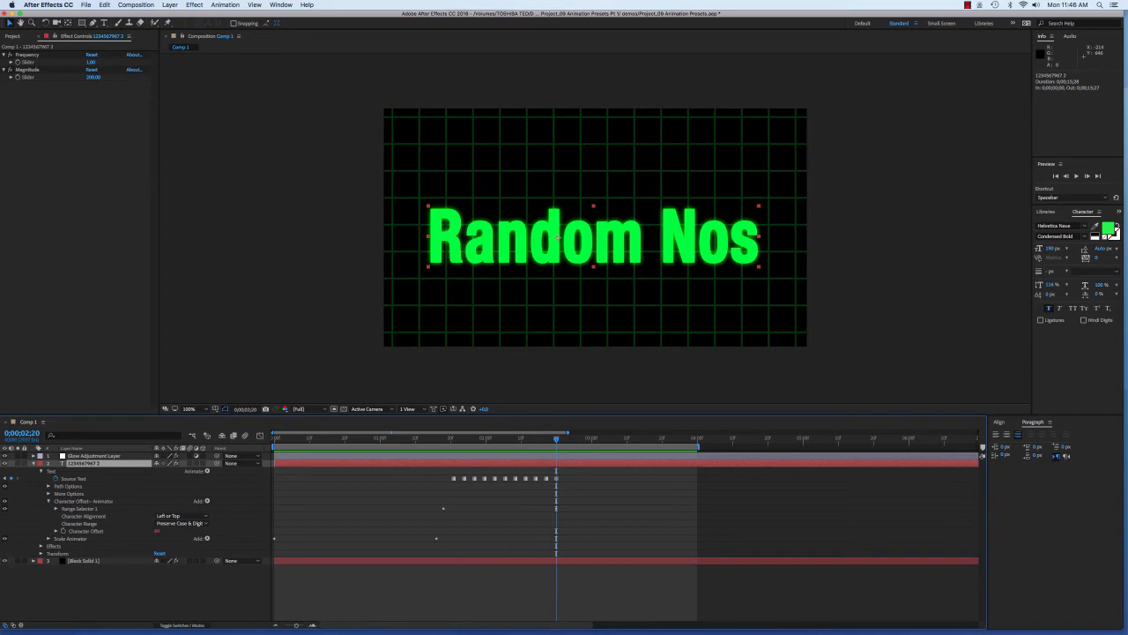
pyautogui.moveTo(556, 439); pyautogui.dragTo(436, 438)
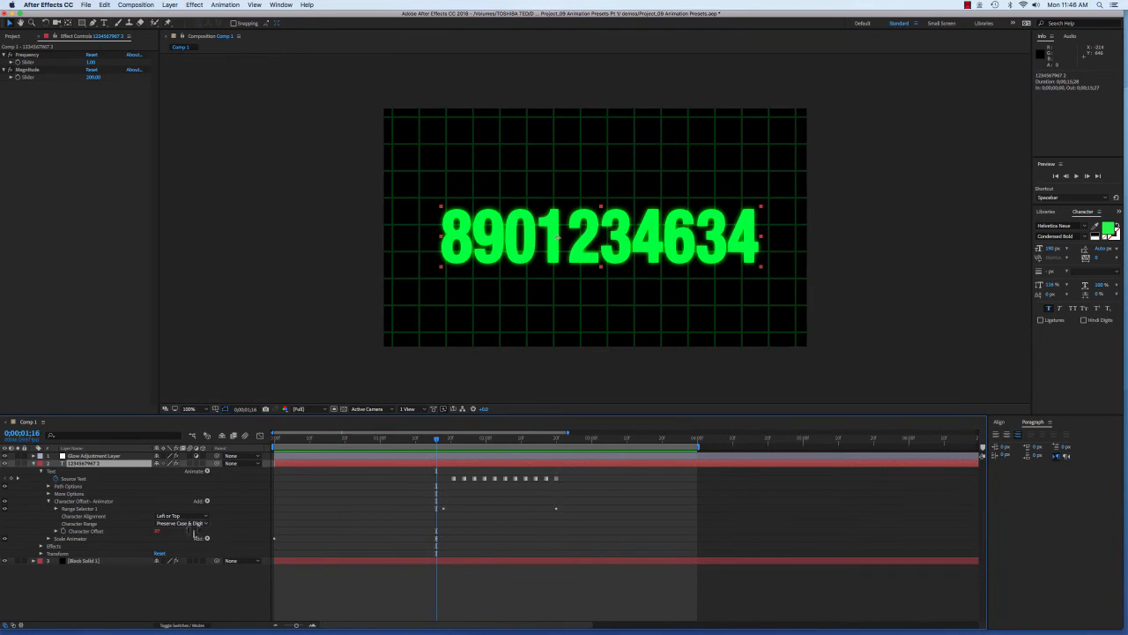
pyautogui.click(57, 531)
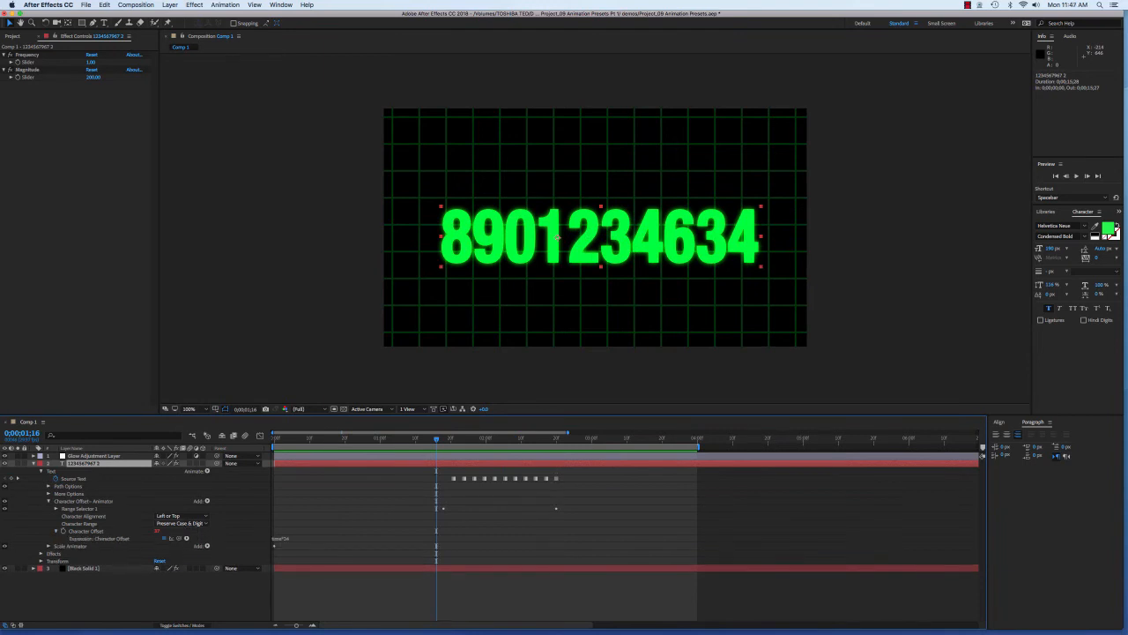
pyautogui.press('F2')
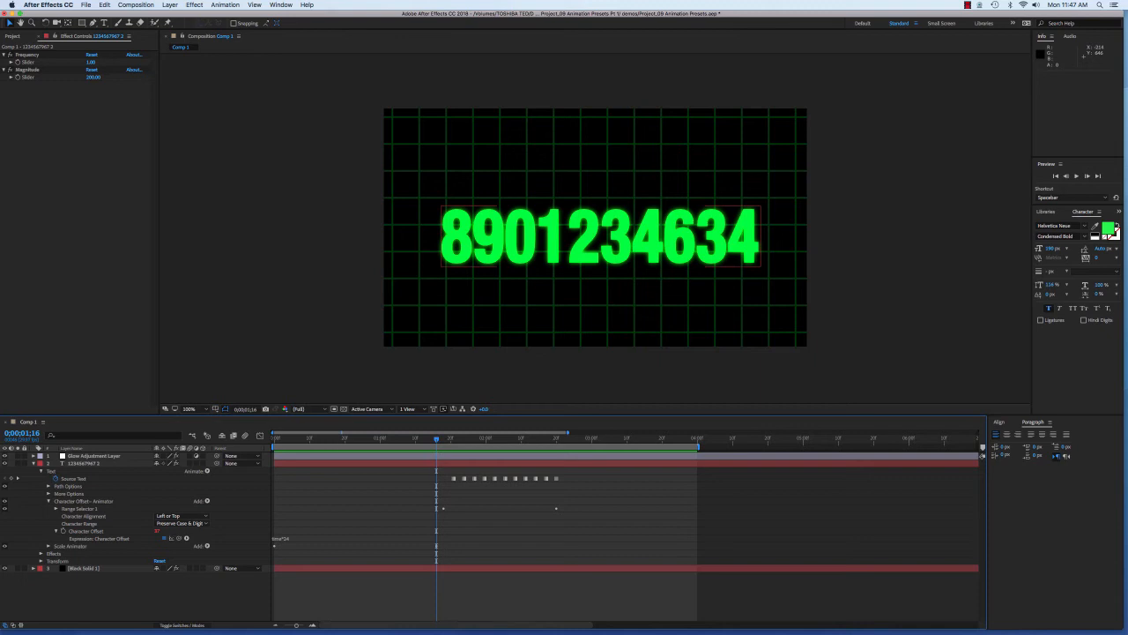
# Play the animation from 0;00;01;16 and step back through the frames to 0;00;01;15 to examine the Character Offset expression's effect on the digits.
pyautogui.press('space')
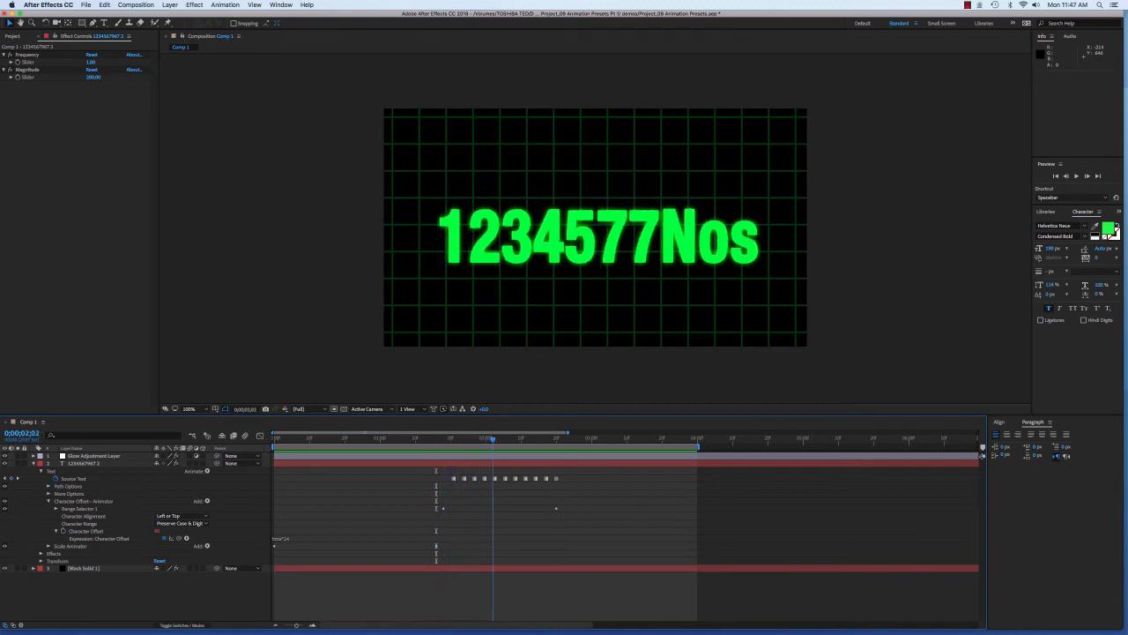
pyautogui.press('pageup')
pyautogui.press('pageup')
pyautogui.press('pageup')
pyautogui.press('pageup')
pyautogui.press('pageup')
pyautogui.press('pageup')
pyautogui.press('pageup')
pyautogui.press('pageup')
pyautogui.press('pageup')
pyautogui.press('pageup')
pyautogui.press('pageup')
pyautogui.press('pageup')
pyautogui.press('pageup')
pyautogui.press('pageup')
pyautogui.press('pageup')
pyautogui.press('pageup')
pyautogui.press('pageup')
pyautogui.press('pageup')
pyautogui.press('pageup')
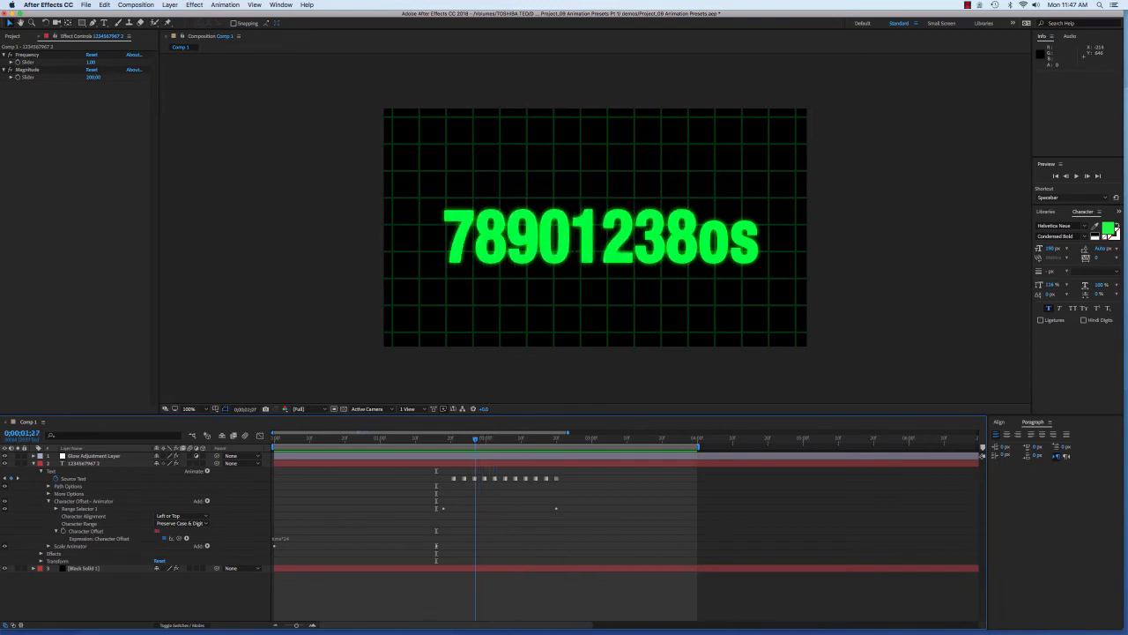
pyautogui.press('pageup')
pyautogui.press('pageup')
pyautogui.press('pageup')
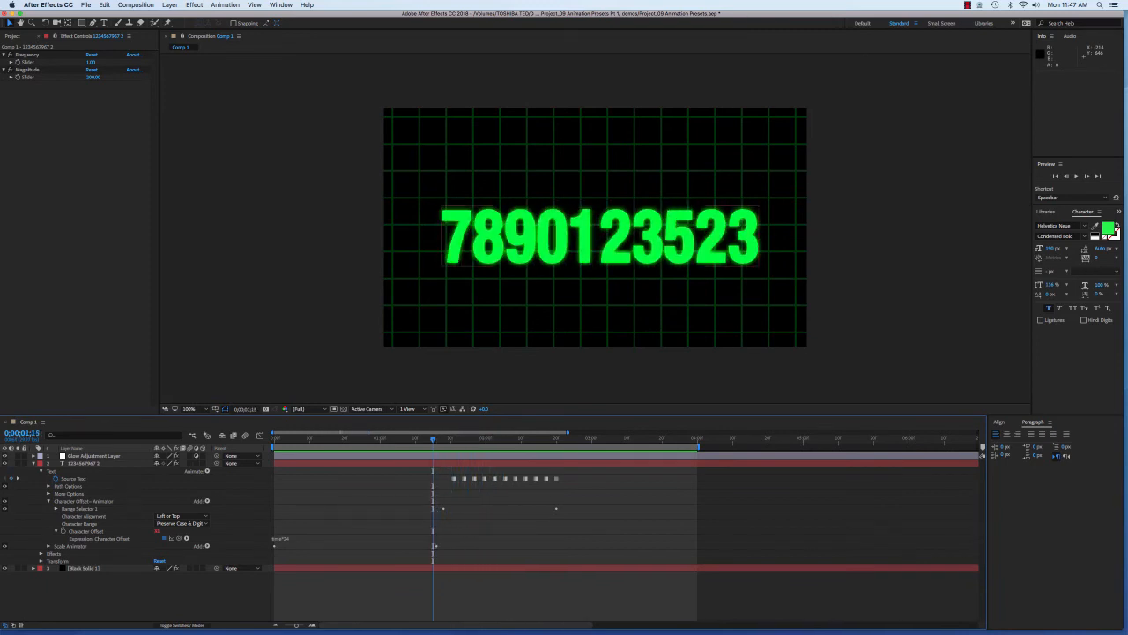